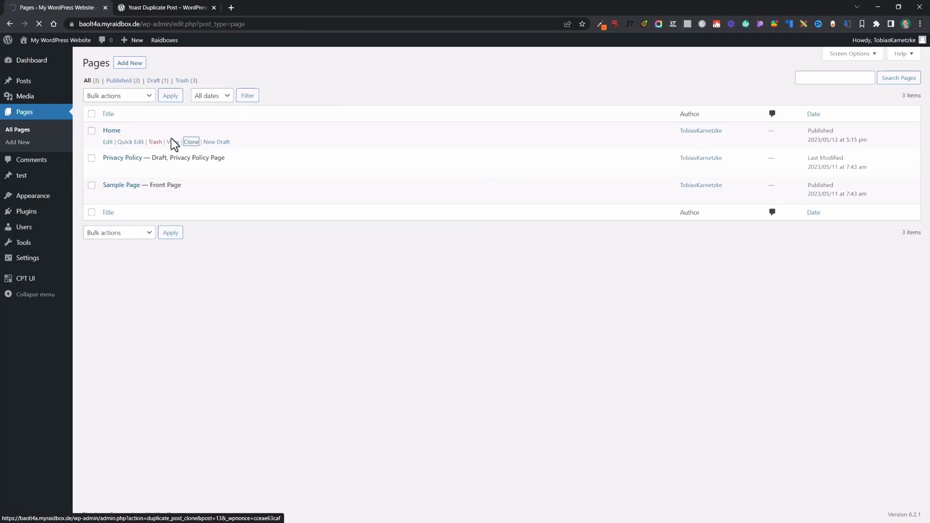
- Trash the Home clone and save a New Draft copy of Home titled 'Home Copy'
mouse_move(124, 159)
drag(120, 157, 103, 162)
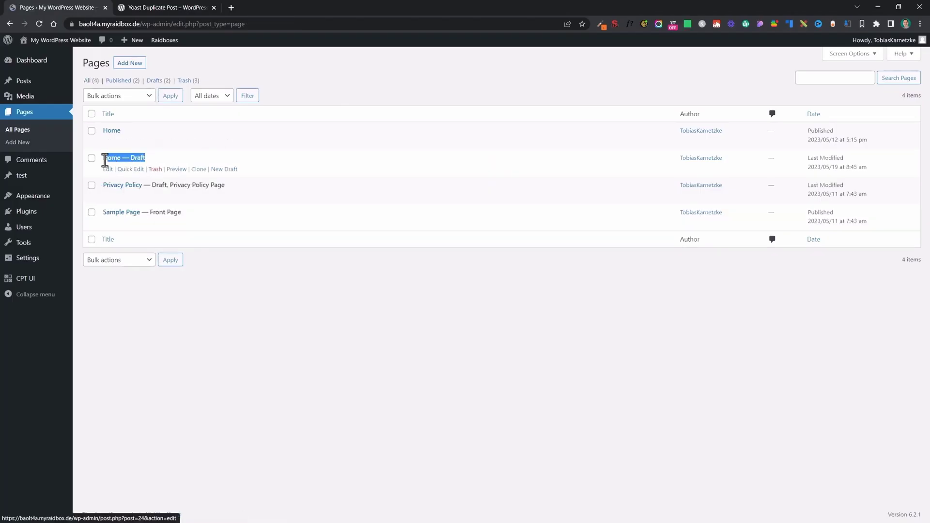
click(307, 334)
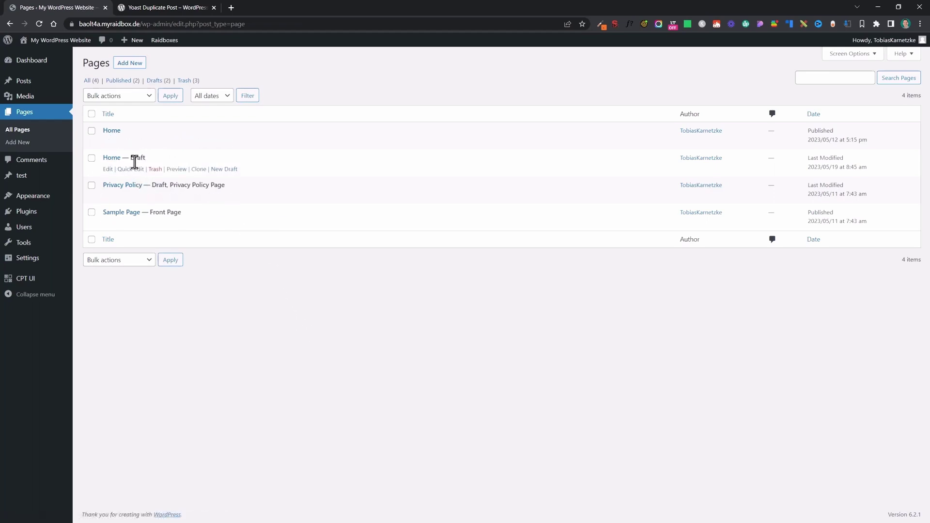
click(155, 169)
click(217, 168)
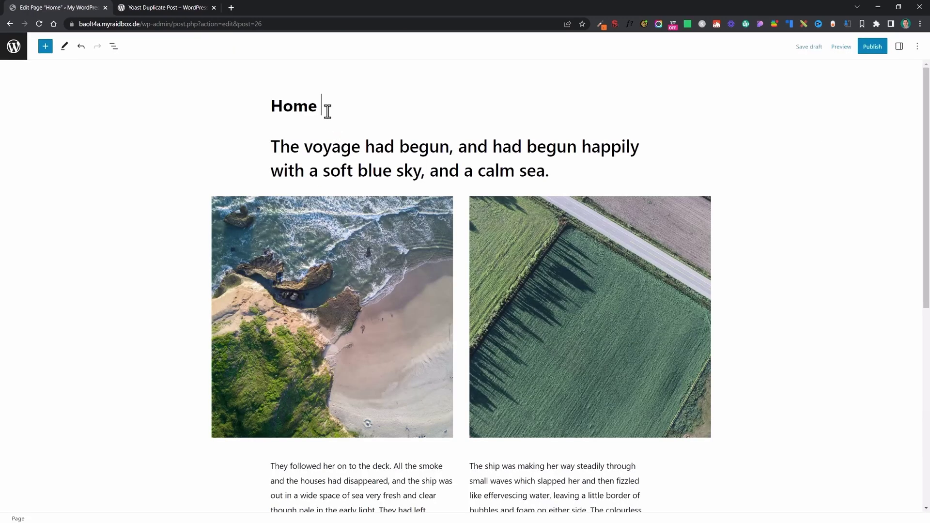
text(Copy)
click(807, 46)
click(13, 46)
- Bulk-select Home Copy and Home with Clone as the bulk action
click(92, 157)
click(118, 95)
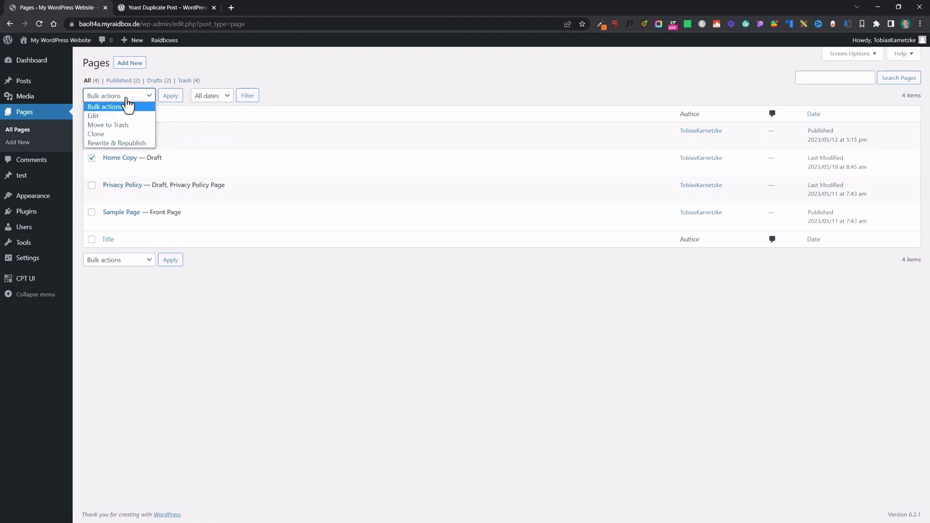
click(124, 137)
click(92, 130)
- Clone both pages, then allow Duplicate Post copying for the 'test' post type
click(170, 95)
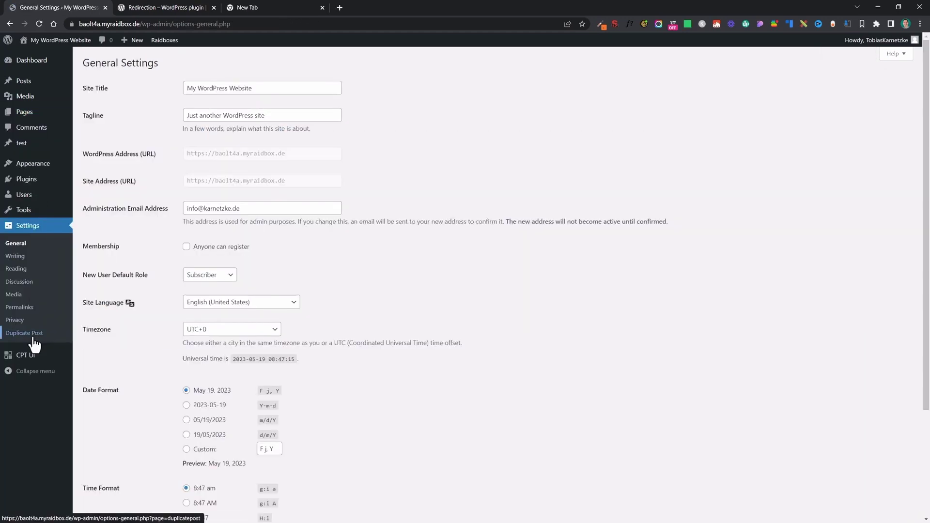
click(29, 333)
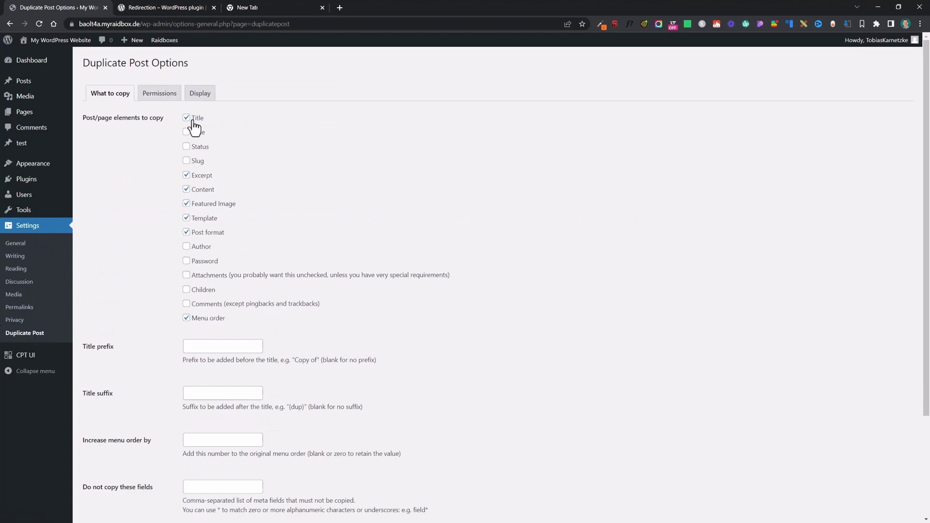
scroll(146, 150, down, 2)
scroll(142, 167, down, 1)
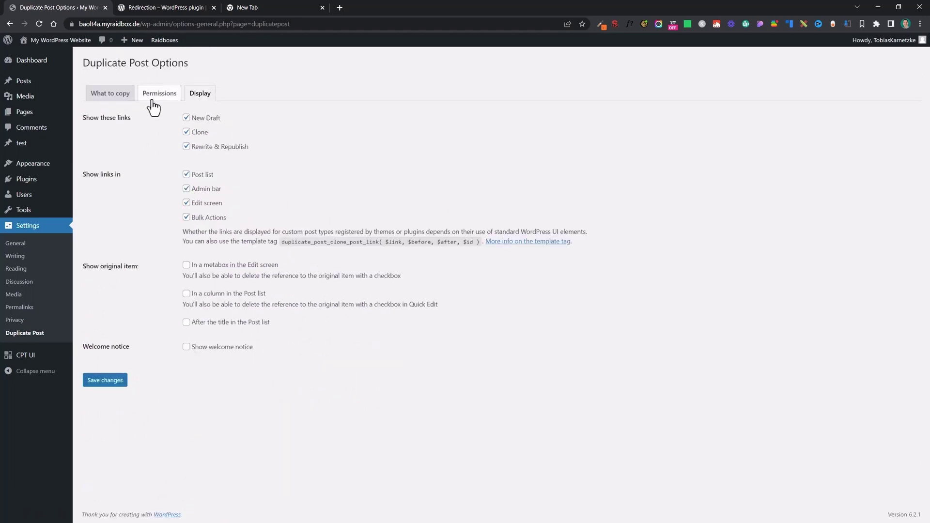
click(155, 95)
drag(83, 208, 143, 217)
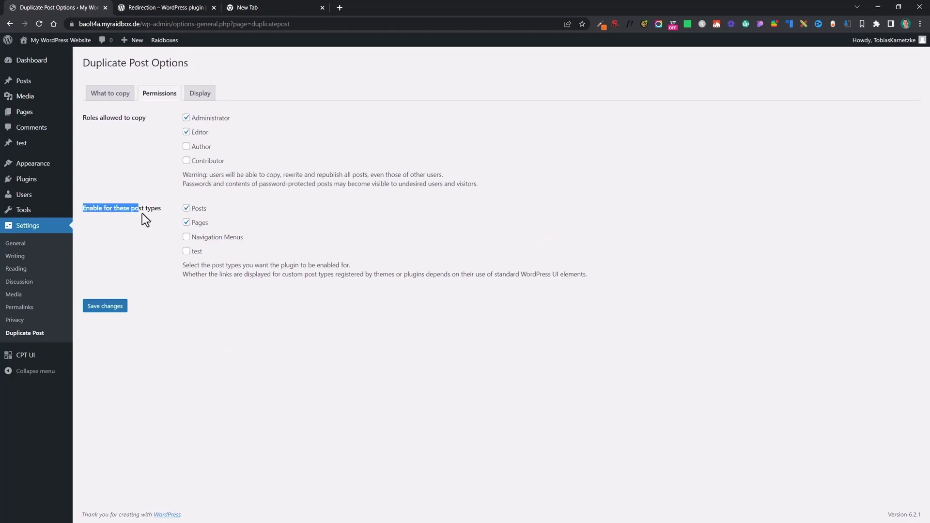
click(197, 253)
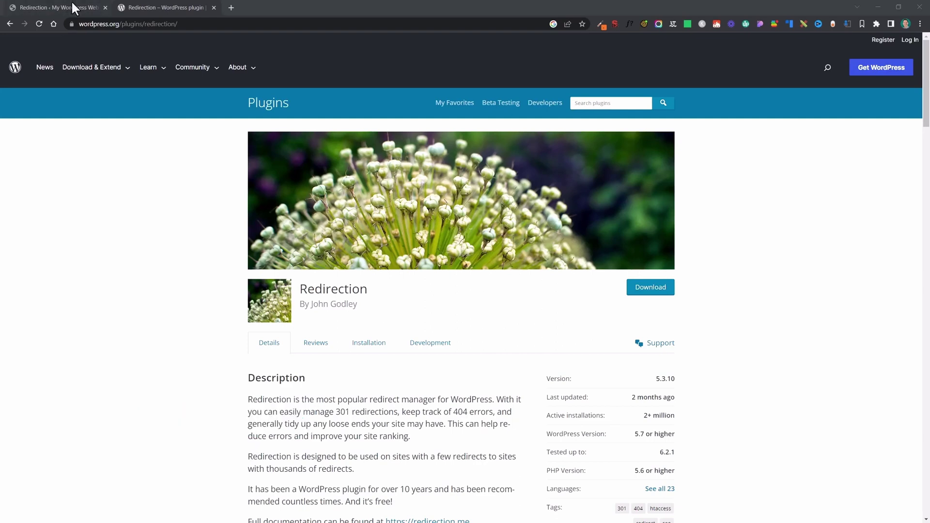
- Add a Redirection rule sending /page1 to the page2 target URL
click(66, 8)
key(Tab)
key(Tab)
text(https://baolt4a.myraidbox.de/page1)
key(BackSpace)
text(2)
click(246, 293)
click(166, 279)
- Open /page1 in a new tab to confirm it lands on page/2/
right_click(111, 150)
click(155, 151)
click(159, 8)
drag(160, 24, 186, 24)
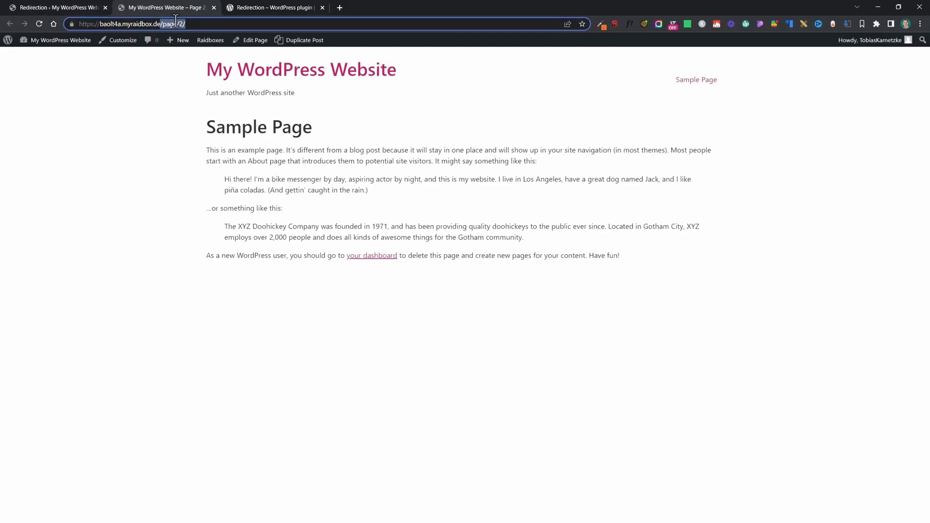
- In Redirection Options, review 404 log retention and keep 404 logging off
click(76, 6)
click(246, 81)
click(207, 214)
click(395, 248)
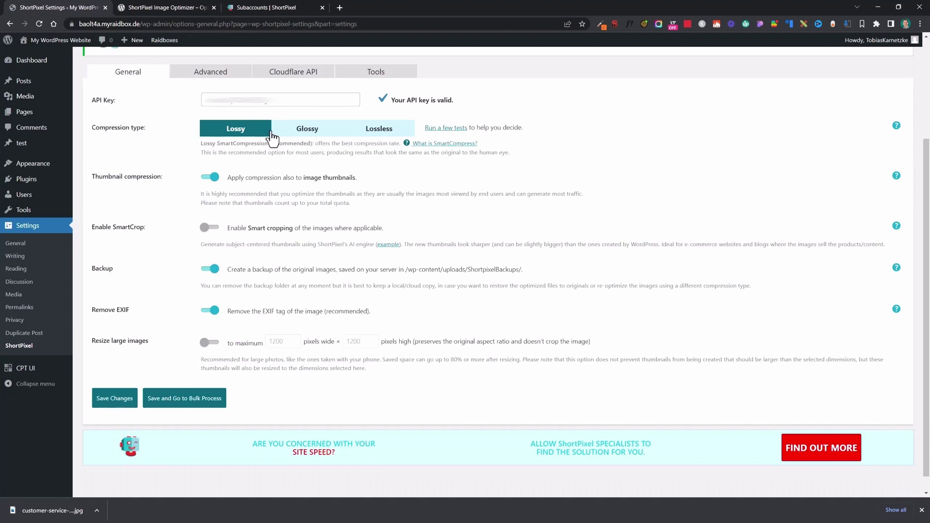
- Save ShortPixel with Glossy, large-image resizing, WebP, and thumbnail, medium, medium_large excluded
click(319, 129)
click(210, 391)
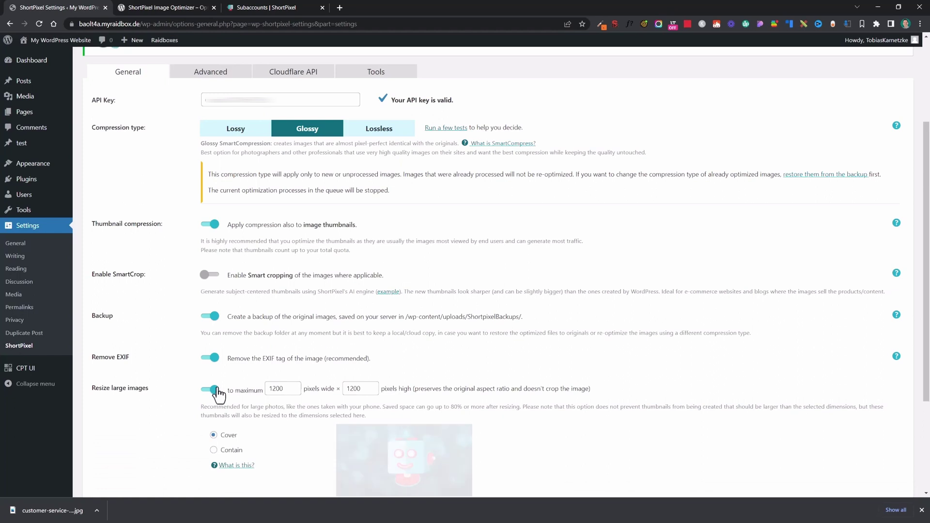
scroll(266, 342, up, 5)
click(210, 208)
scroll(280, 249, down, 1)
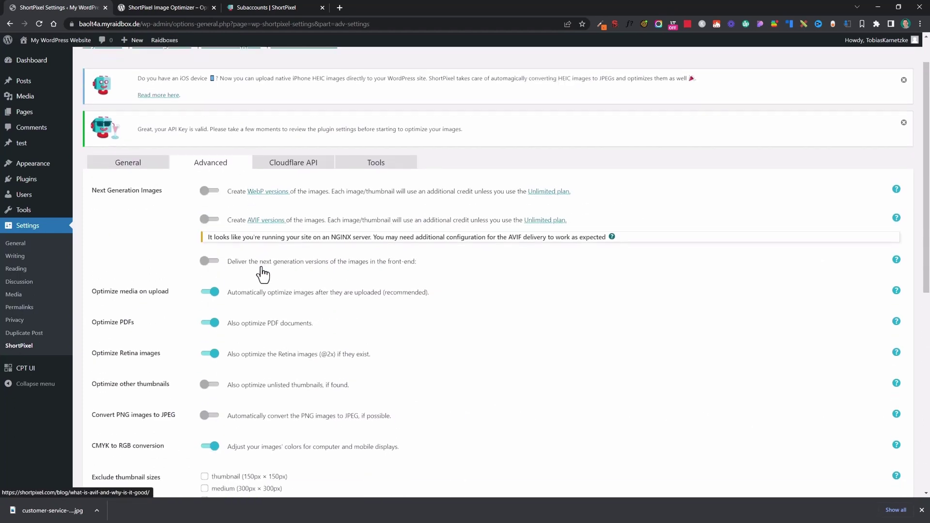
click(211, 190)
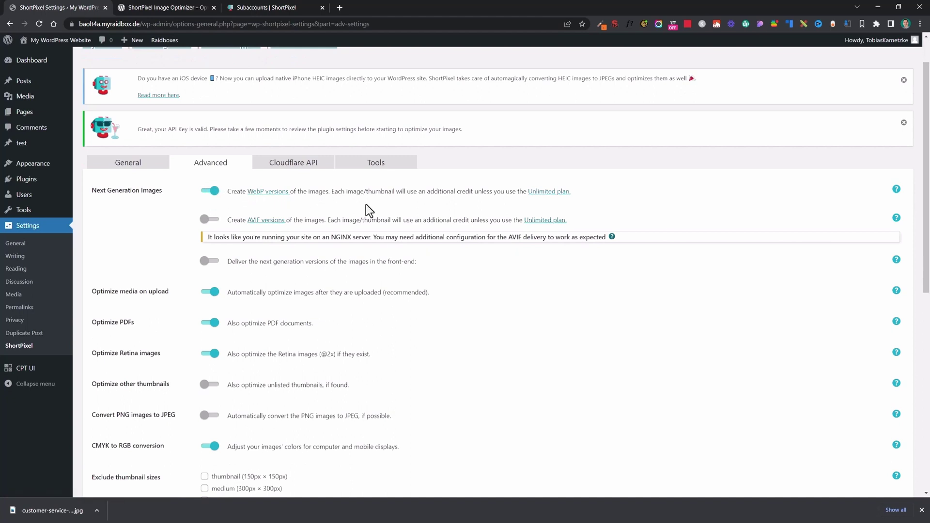
scroll(425, 284, down, 2)
scroll(494, 312, down, 1)
click(203, 340)
click(204, 364)
scroll(212, 400, down, 3)
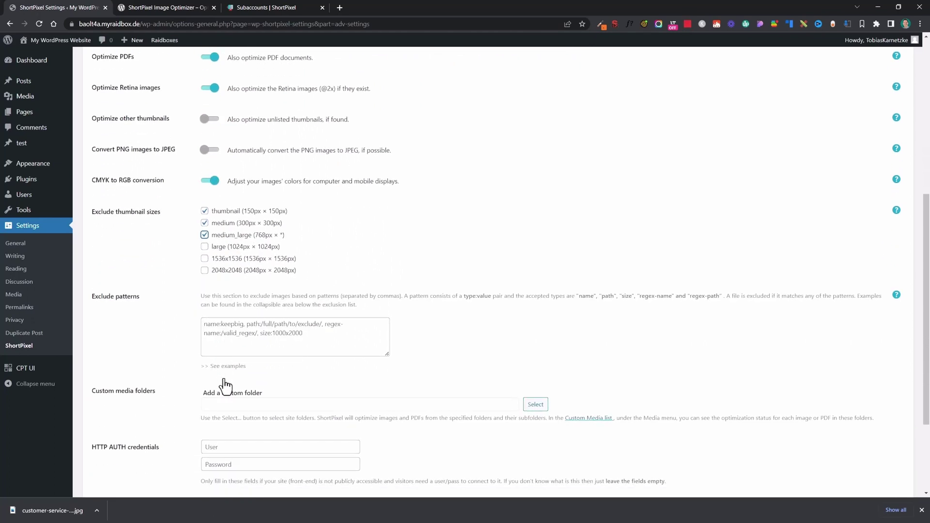
scroll(218, 385, down, 3)
click(190, 381)
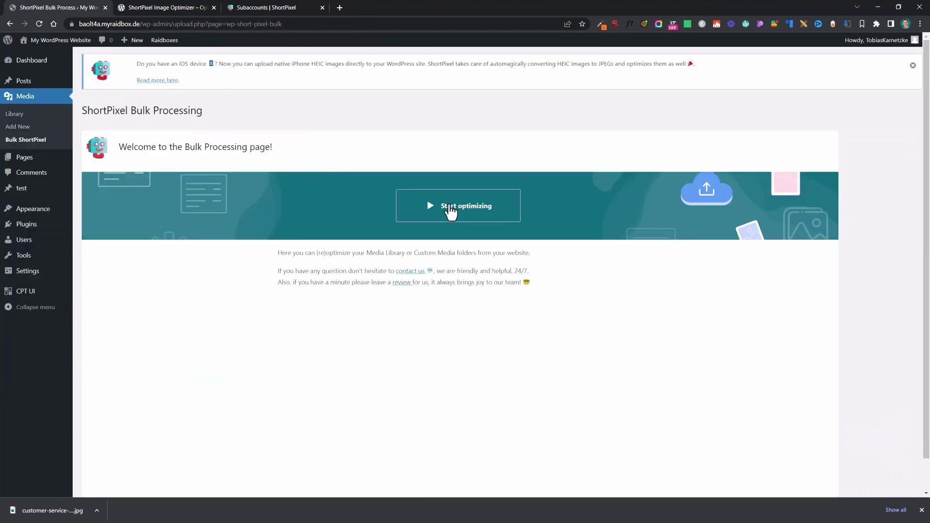
- Calculate the Media Library images to optimize and start ShortPixel bulk optimization
click(448, 208)
scroll(434, 163, down, 1)
scroll(435, 162, down, 1)
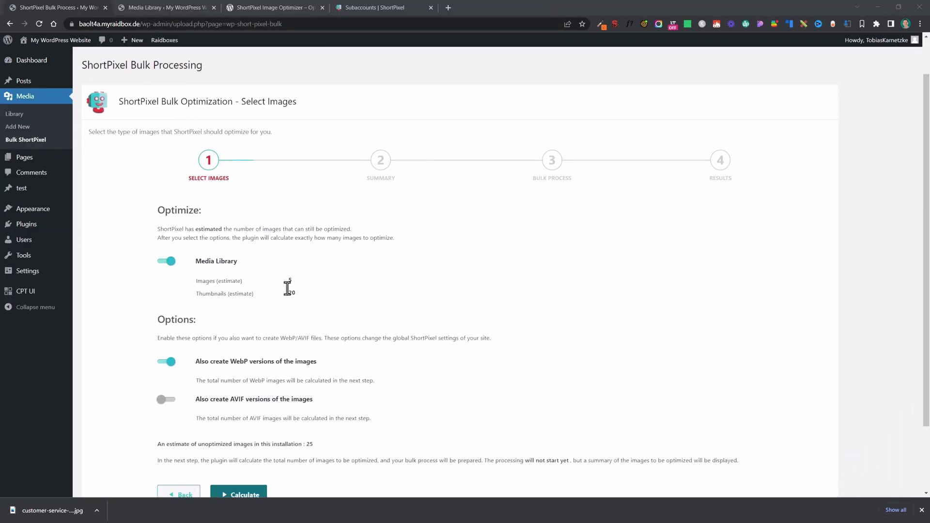
scroll(293, 295, down, 1)
click(238, 449)
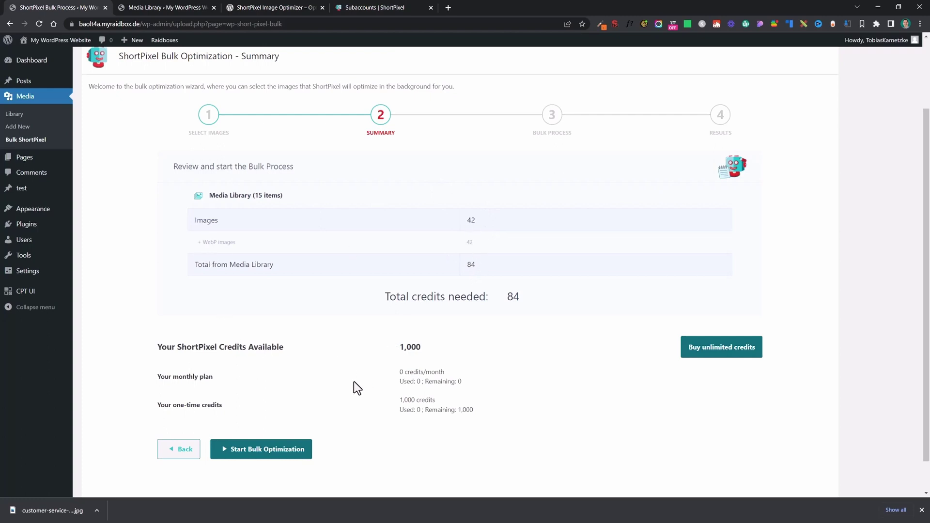
click(268, 450)
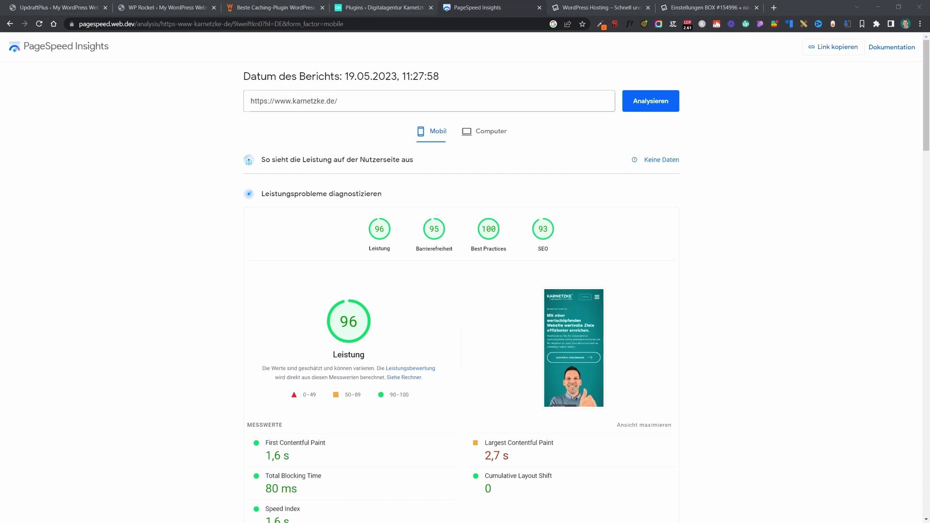
- Switch the PageSpeed Insights report to the desktop scores
click(494, 135)
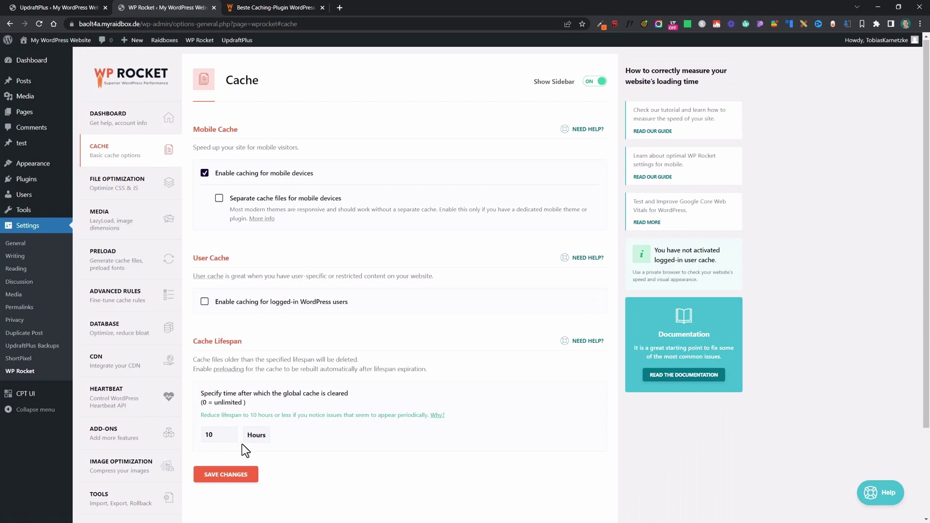
- Set the WP Rocket cache lifespan to 3 days and save
click(256, 434)
double_click(211, 435)
text(3)
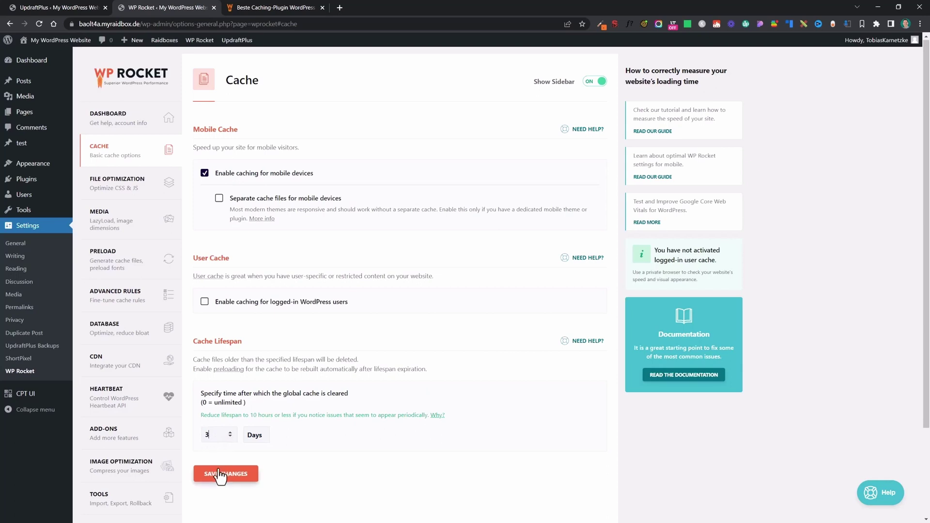
click(220, 475)
- Enable CSS and JavaScript minification, deferred JavaScript, and lazy loading for images and iframes/videos
click(117, 210)
click(204, 160)
click(254, 240)
scroll(243, 225, down, 2)
click(204, 310)
click(269, 396)
scroll(280, 384, down, 1)
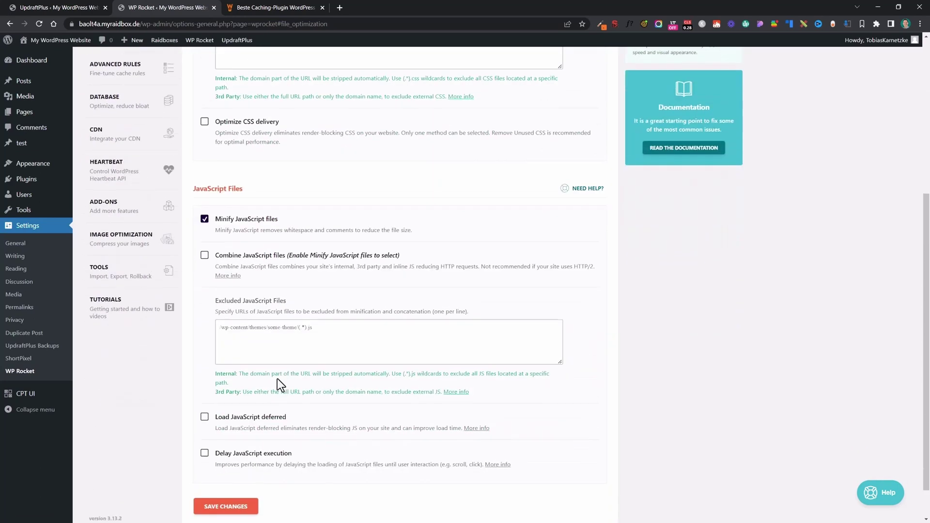
click(205, 418)
scroll(218, 422, down, 1)
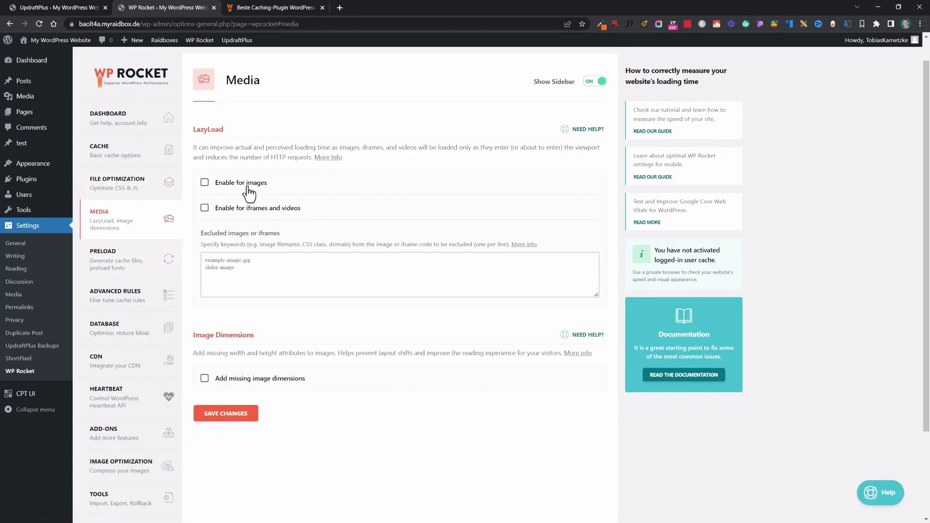
click(204, 182)
click(205, 208)
- Save the WP Rocket media settings
click(225, 456)
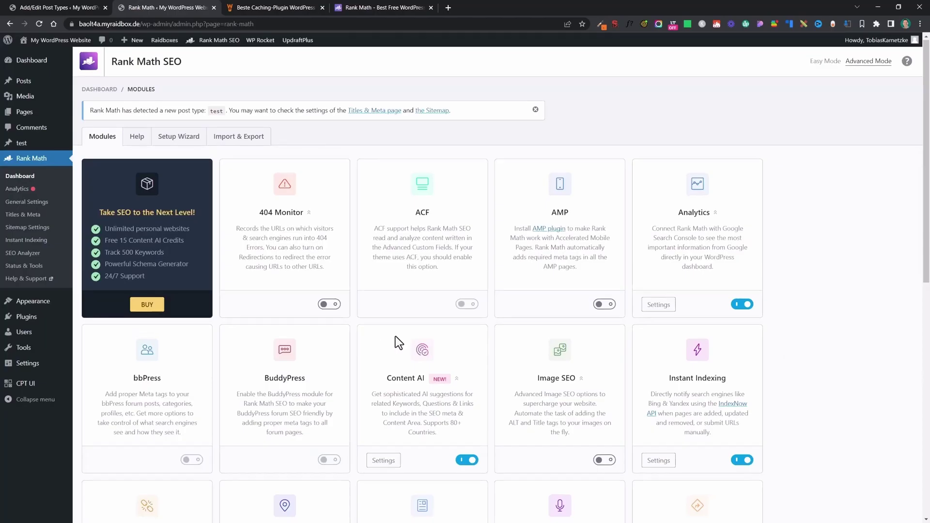
scroll(395, 336, down, 5)
scroll(399, 343, down, 2)
scroll(399, 325, down, 1)
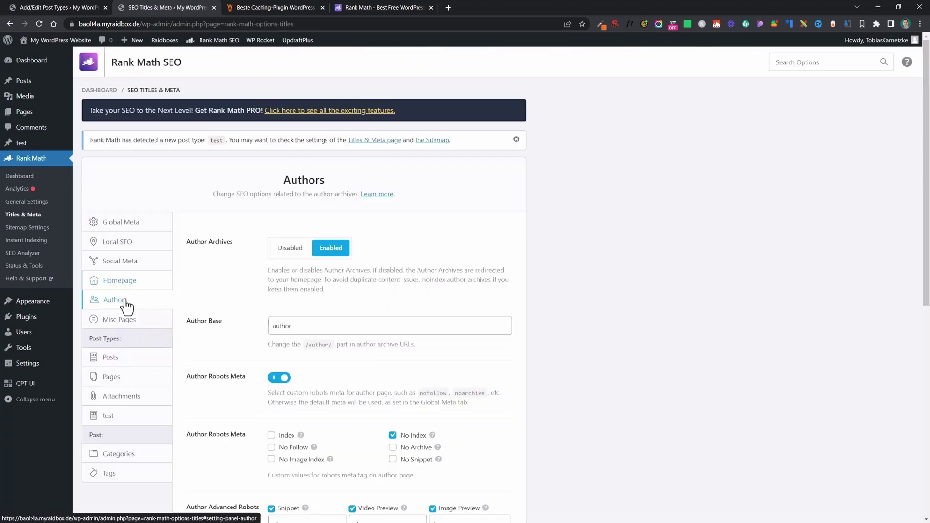
- Browse Rank Math title settings, then select %title% in the Home page's snippet SEO title
click(118, 319)
click(110, 357)
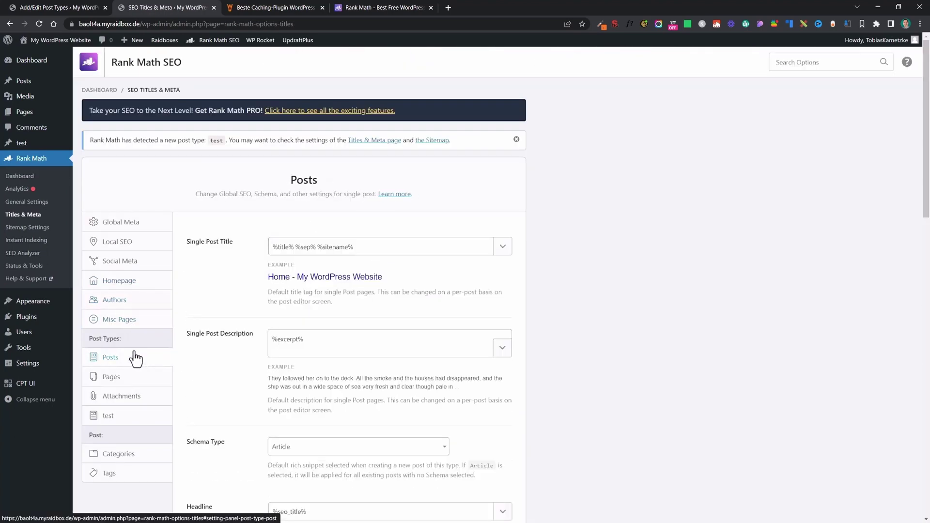
scroll(224, 286, down, 2)
scroll(314, 288, down, 3)
scroll(302, 294, down, 3)
scroll(302, 294, down, 3)
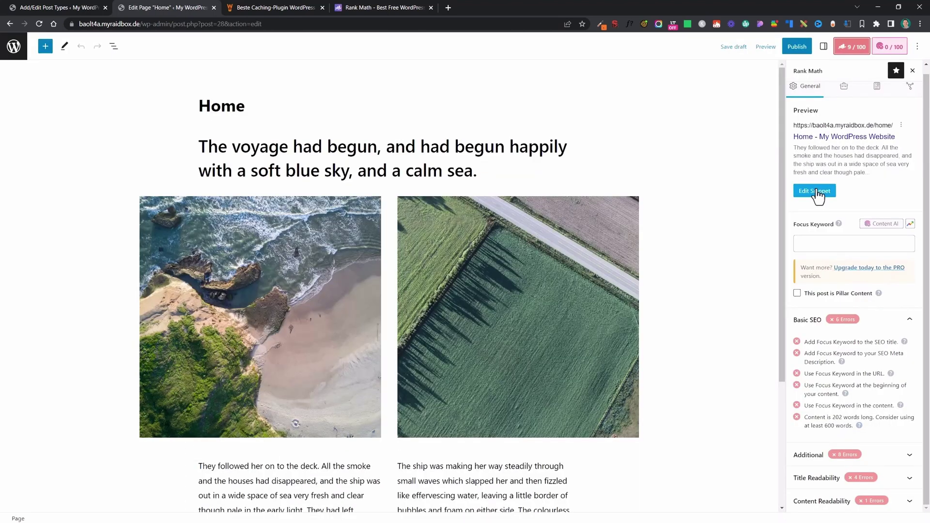
click(814, 190)
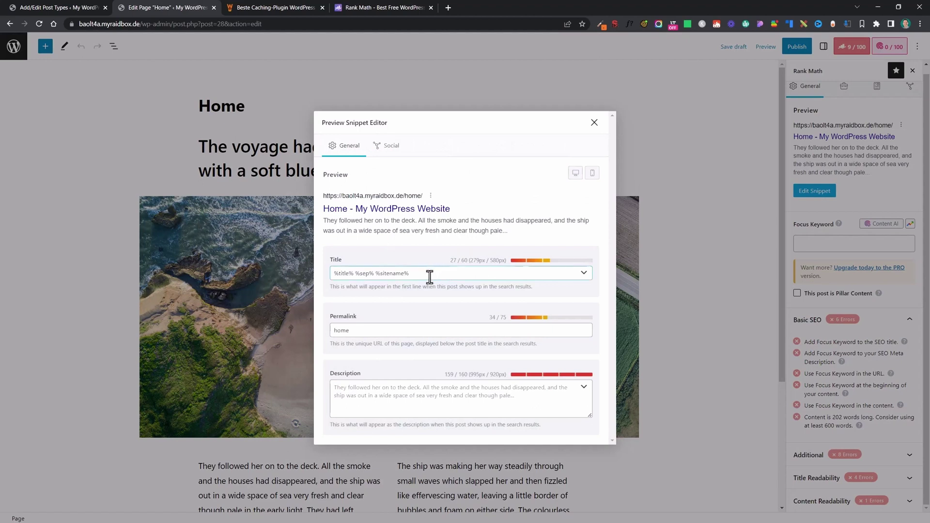
drag(334, 272, 352, 273)
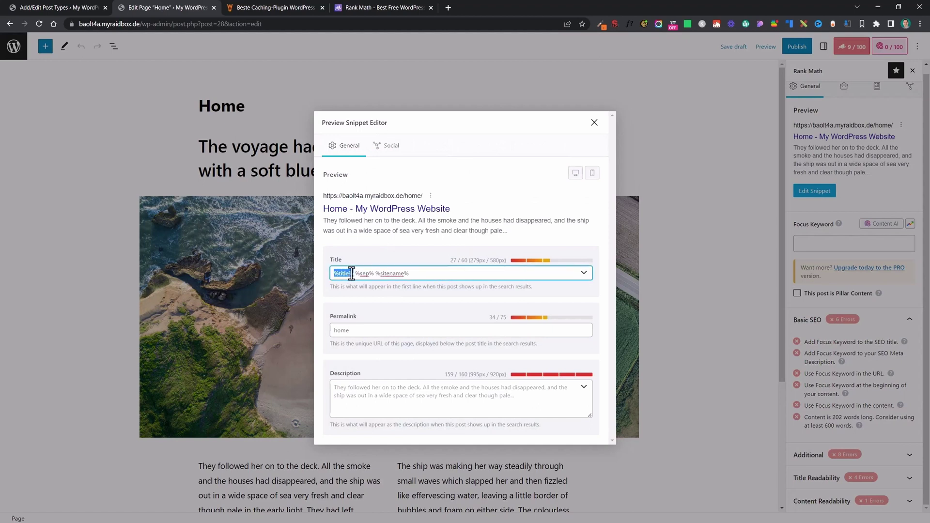
text(My Home Pa)
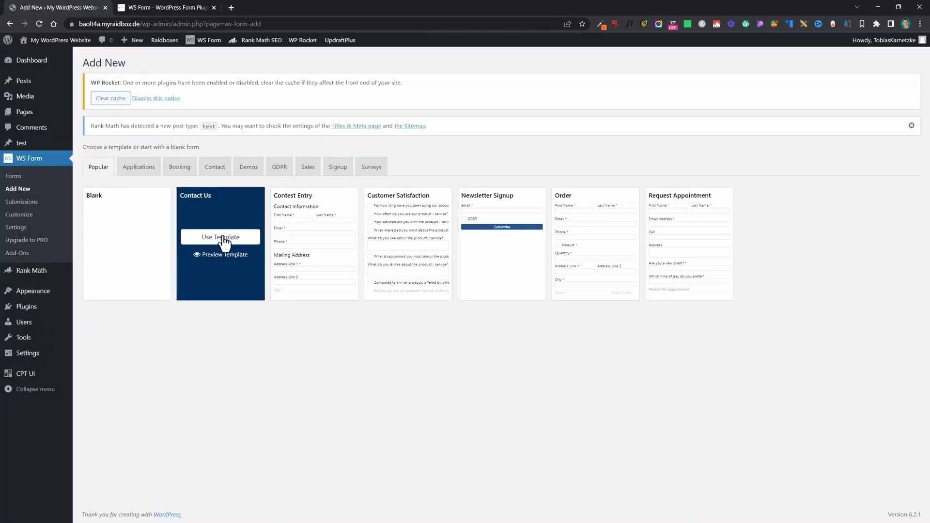
- Create a form from the Contact Us template and move Last Name within its row
click(218, 234)
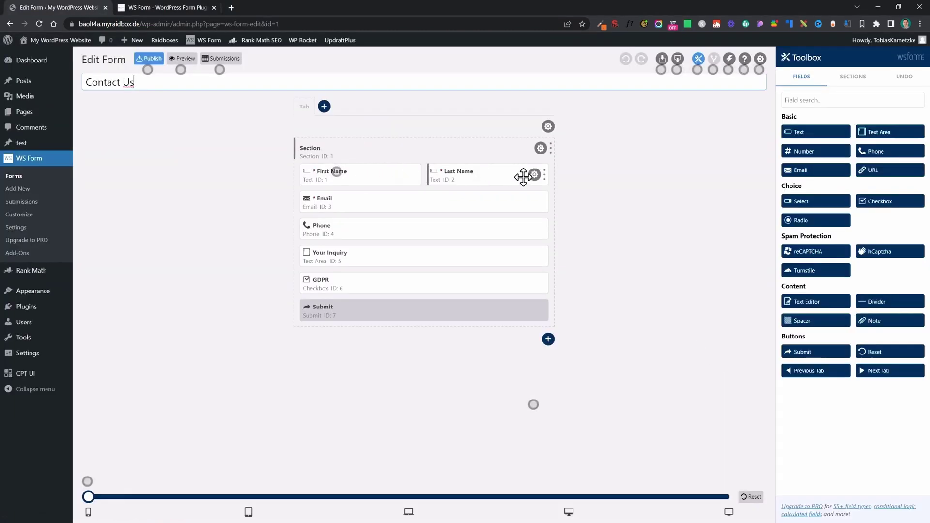
mouse_move(524, 176)
mouse_down()
mouse_move(285, 169)
mouse_move(308, 179)
mouse_up()
click(409, 496)
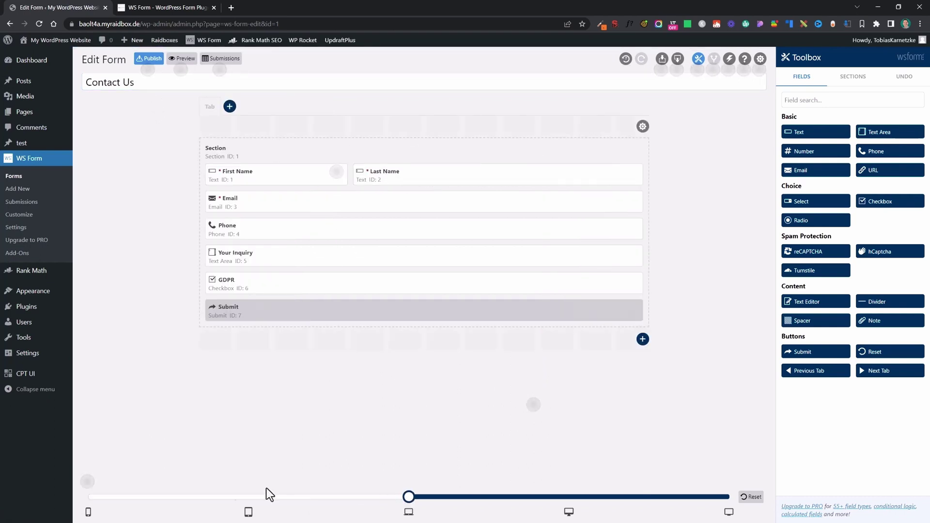
- Make First and Last Name full-width on mobile, then add a Select field to Section (Copy)
drag(237, 497, 87, 497)
drag(378, 175, 531, 165)
drag(464, 203, 586, 202)
drag(88, 496, 408, 496)
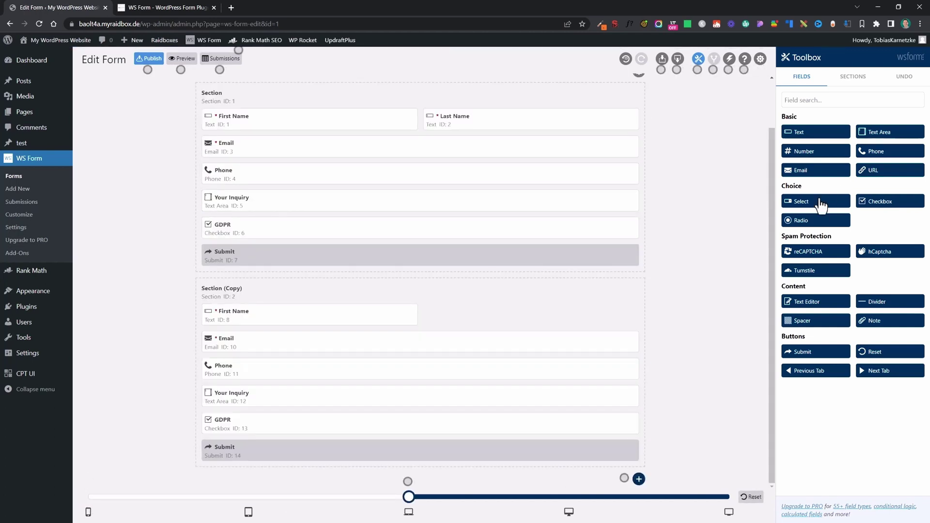
drag(813, 201, 393, 308)
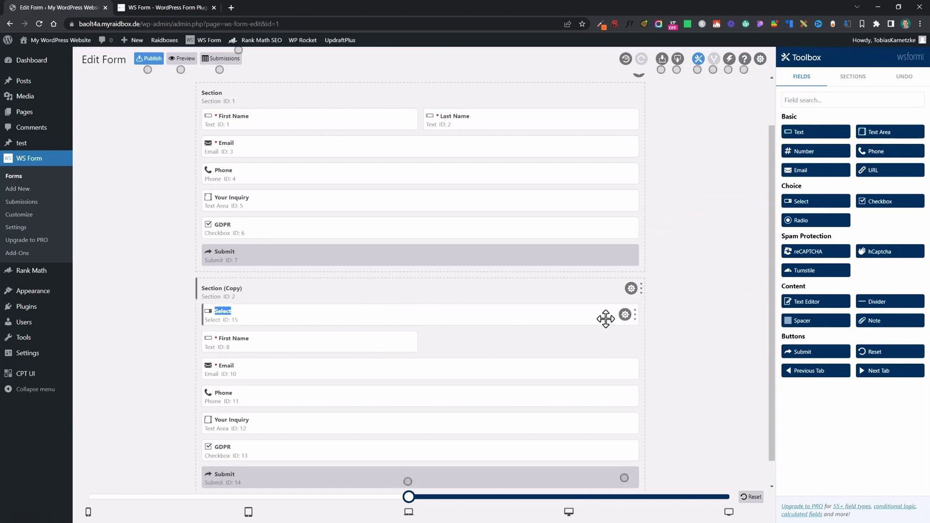
- Make the Select field a required field labelled My Field and remove its third option
click(625, 315)
triple_click(836, 109)
text(My Field)
click(786, 140)
click(903, 75)
click(916, 182)
double_click(818, 159)
key(Tab)
key(Tab)
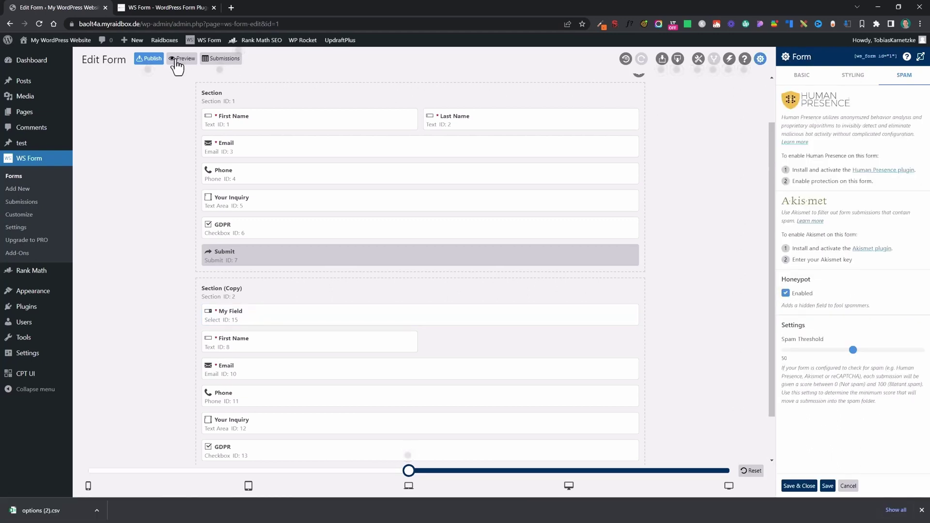
- Dismiss the preview tip and open a form preview in a new tab
click(180, 69)
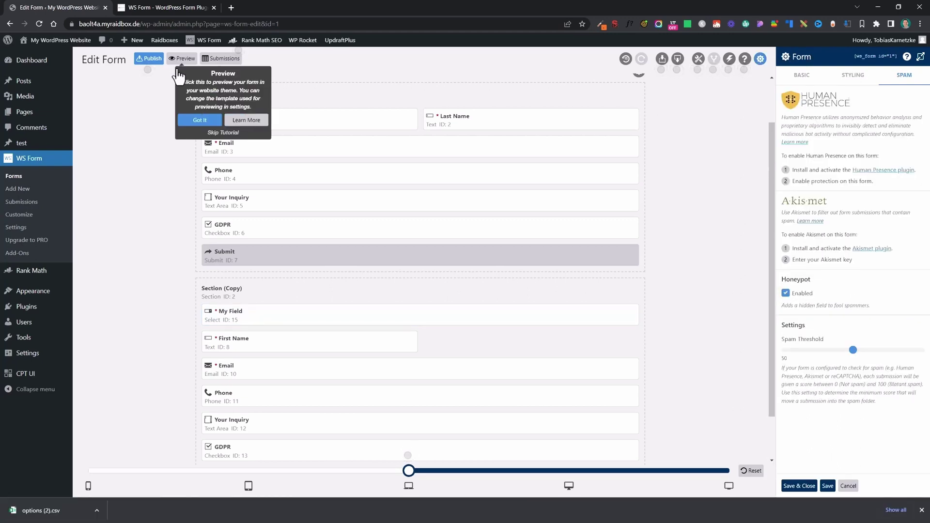
click(199, 119)
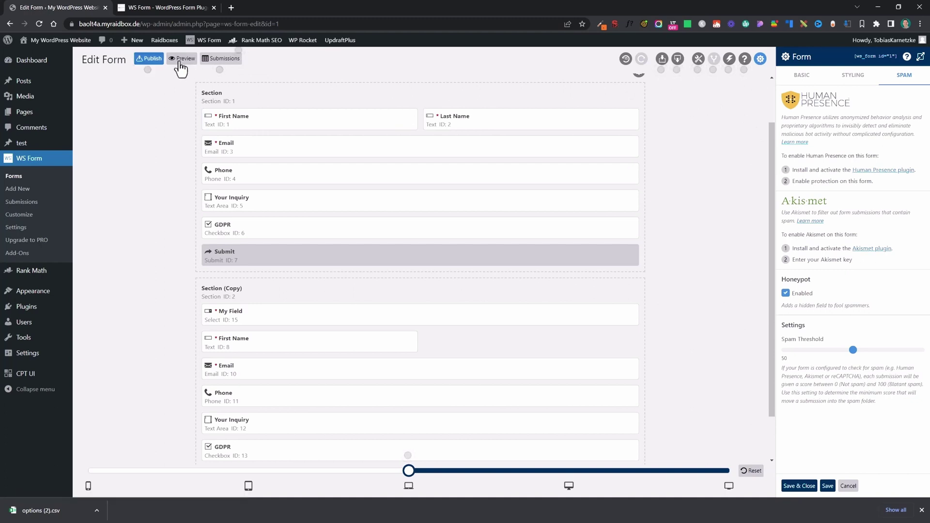
click(181, 60)
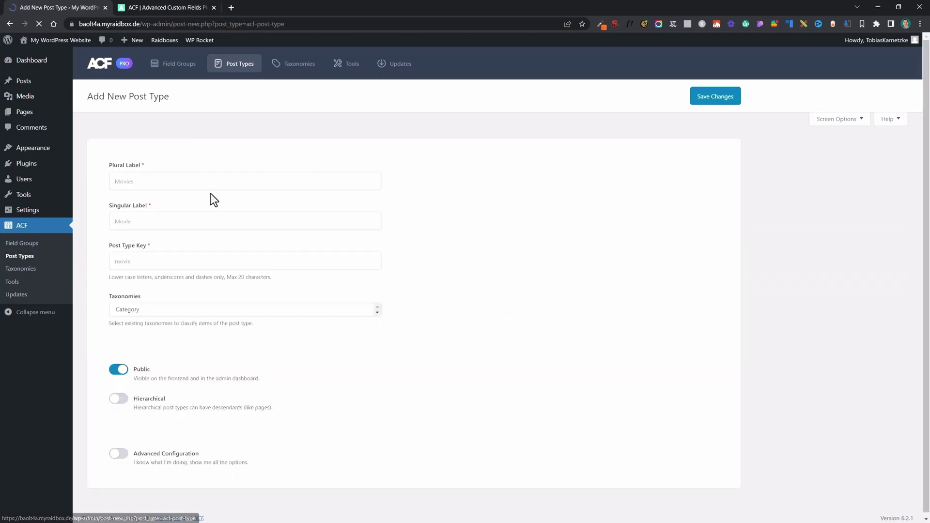
- Start entering the plural label on the new ACF post type screen
click(175, 180)
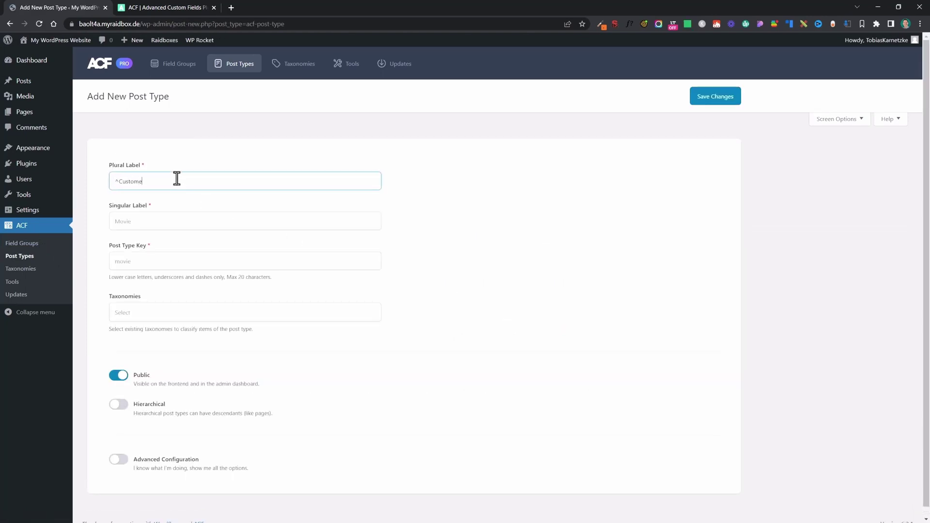
- Label the post type Customers / Customer with key customers, and check the taxonomies list
double_click(177, 180)
key(Tab)
key(BackSpace)
key(Tab)
key(End)
text(s)
click(183, 312)
click(532, 324)
scroll(566, 312, down, 1)
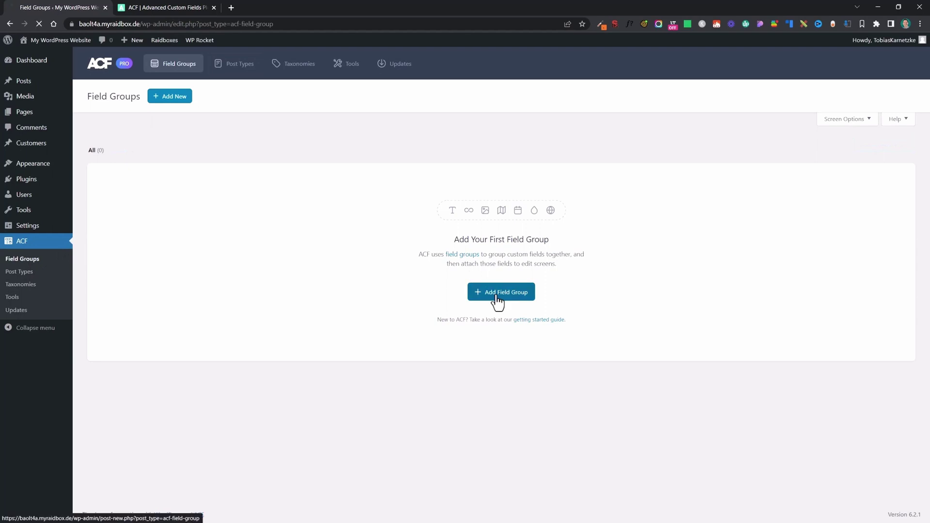
- Publish a Customer details field group, then fill John Doe's Name and URL fields
click(501, 292)
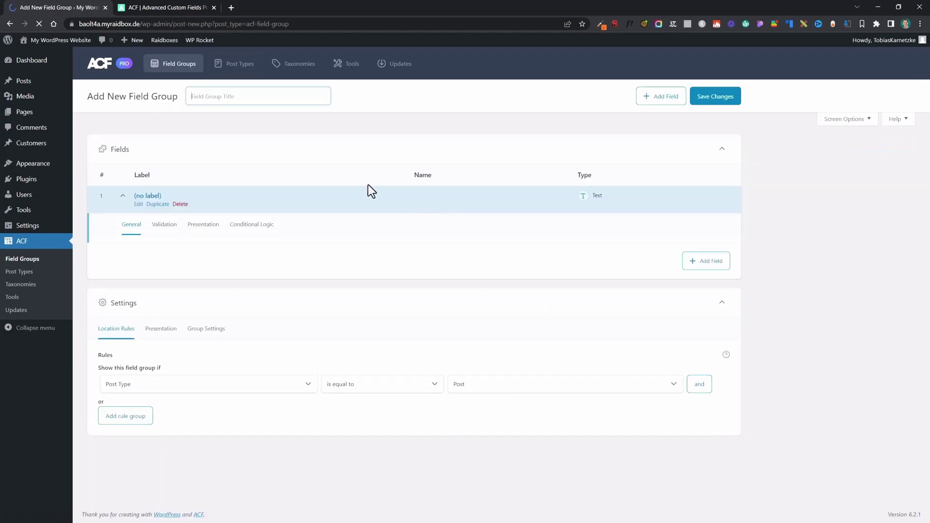
click(731, 97)
click(145, 225)
click(169, 298)
scroll(211, 131, down, 5)
scroll(218, 161, up, 5)
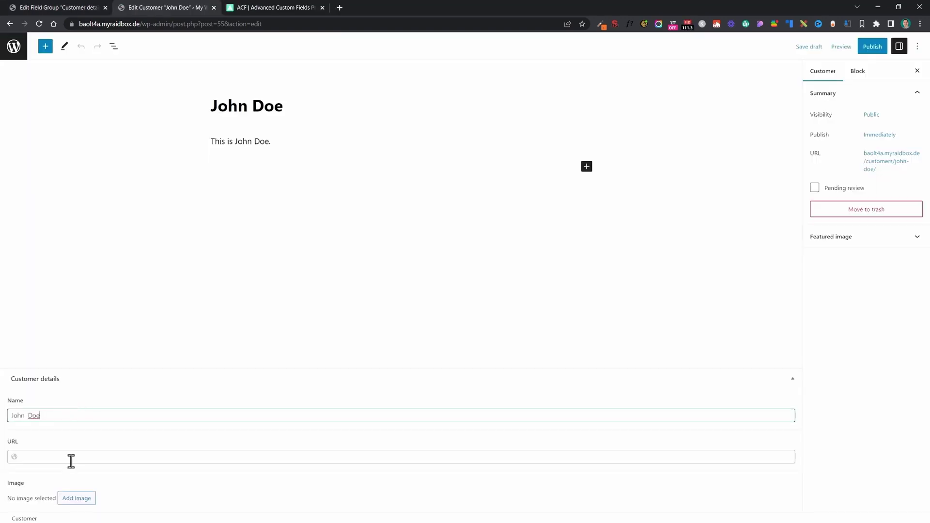
click(72, 457)
text(ht)
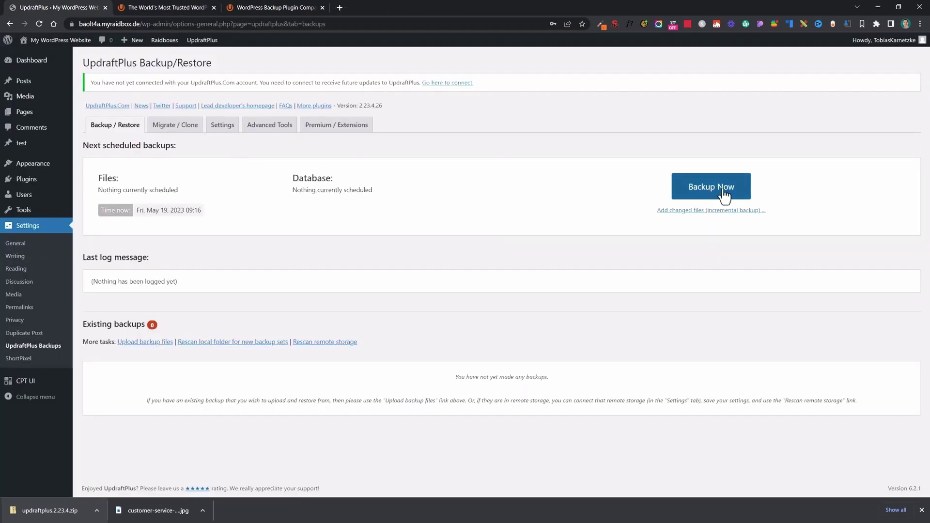
- Run the MyFirstBackup manual backup and download its database archive to the computer
click(723, 192)
text(MyFirstBackup)
click(534, 357)
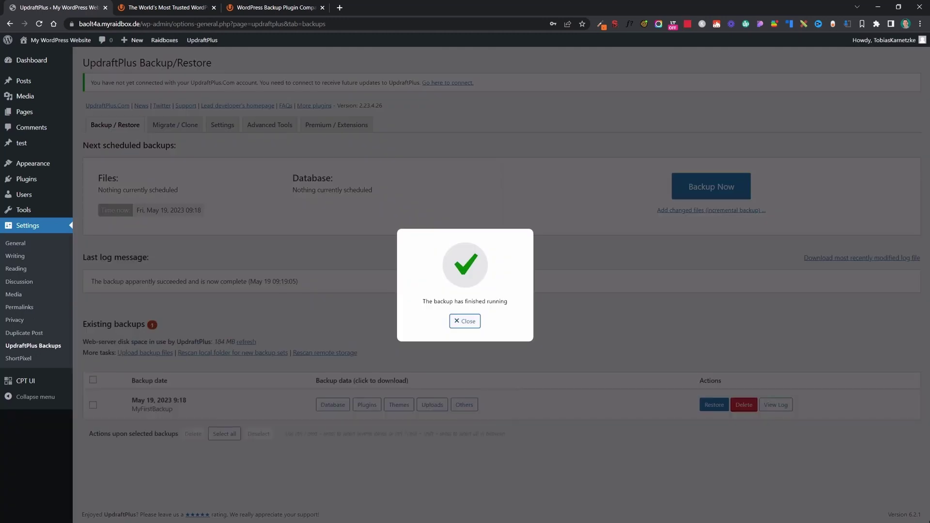
click(465, 321)
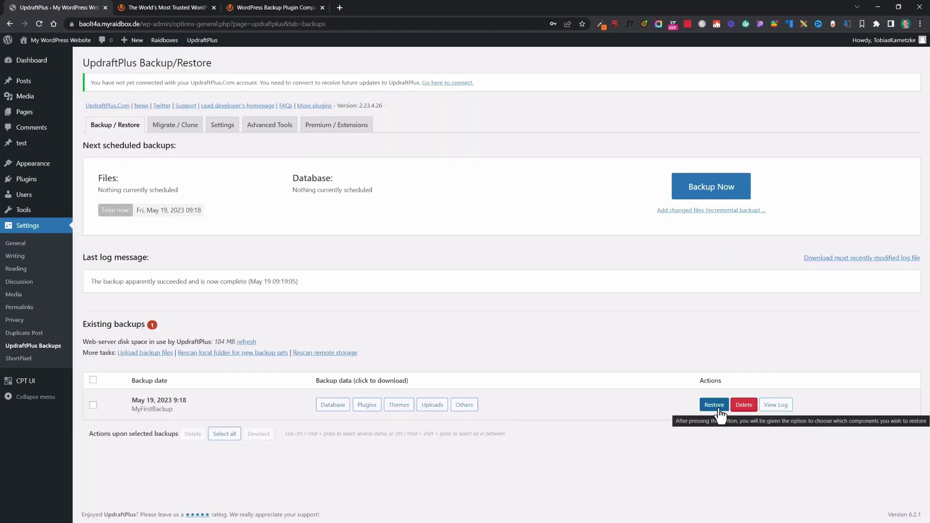
click(333, 405)
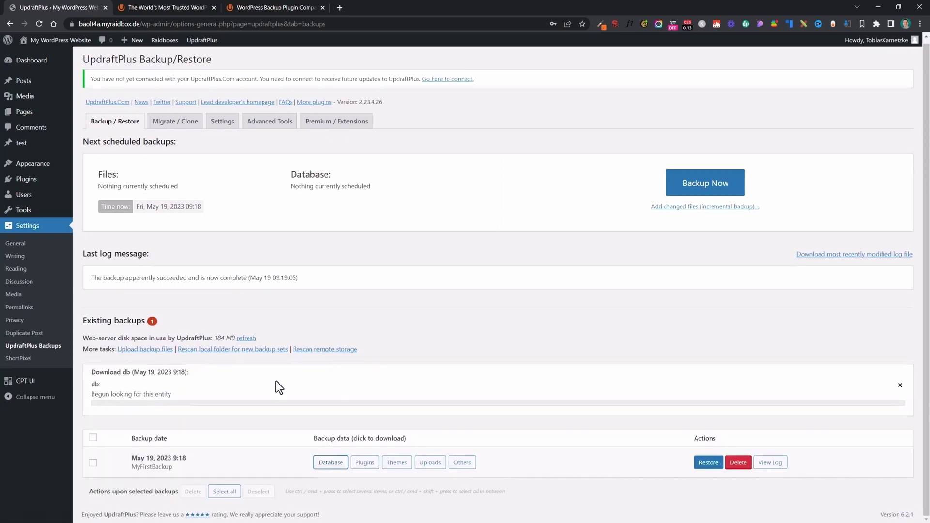
click(202, 402)
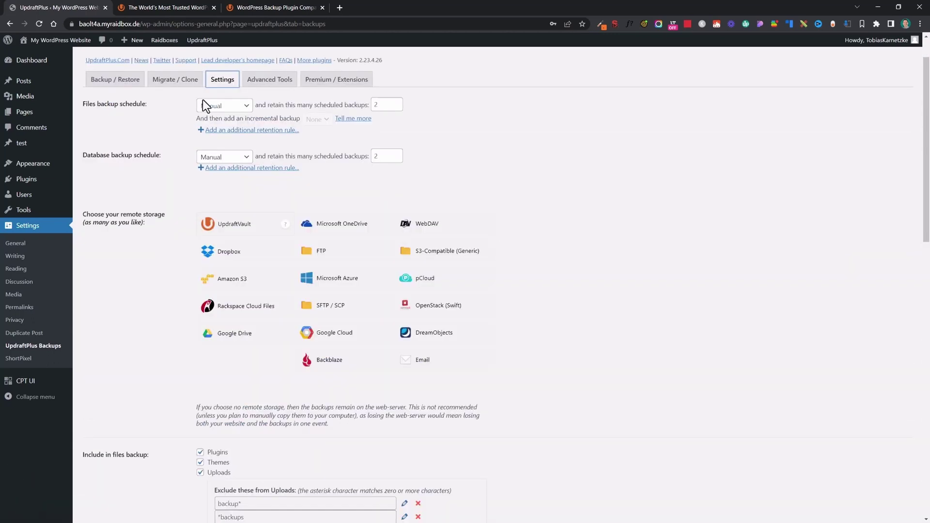
- Schedule daily file backups keeping 12, with incremental backups every 12 hours
click(218, 104)
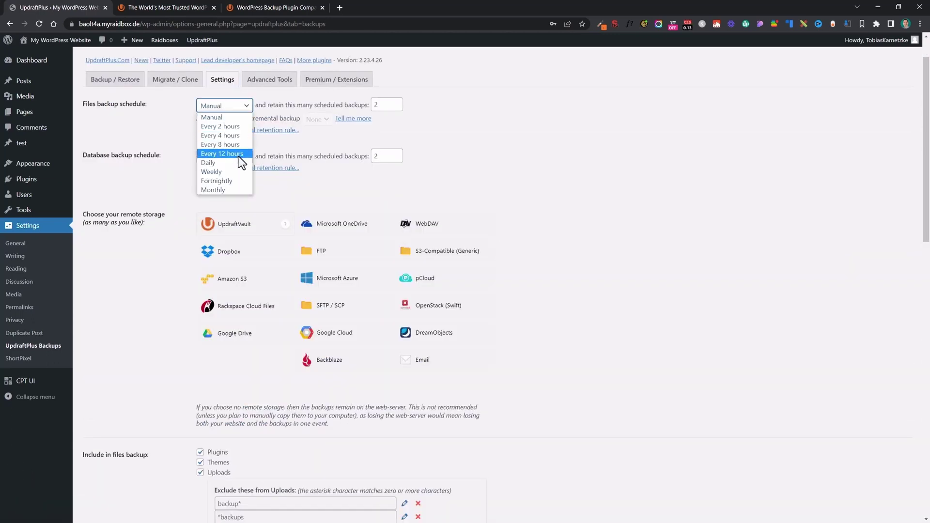
click(218, 162)
double_click(489, 105)
click(401, 103)
text(12)
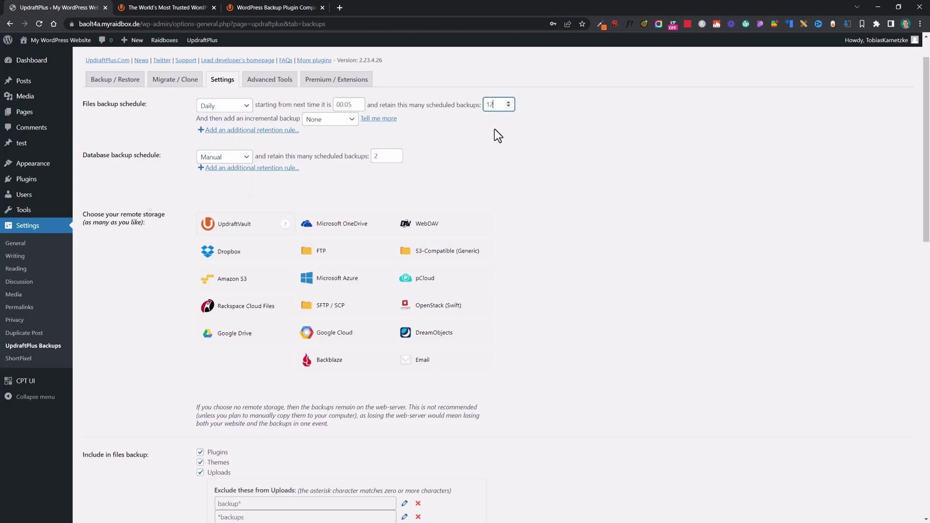
click(325, 119)
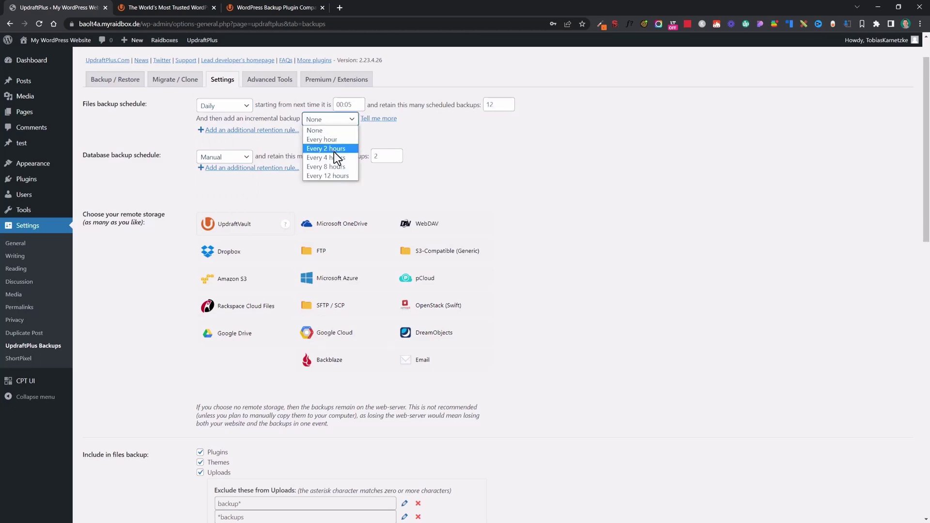
click(335, 176)
- Schedule database backups every 8 hours, keeping 24 of them
click(224, 156)
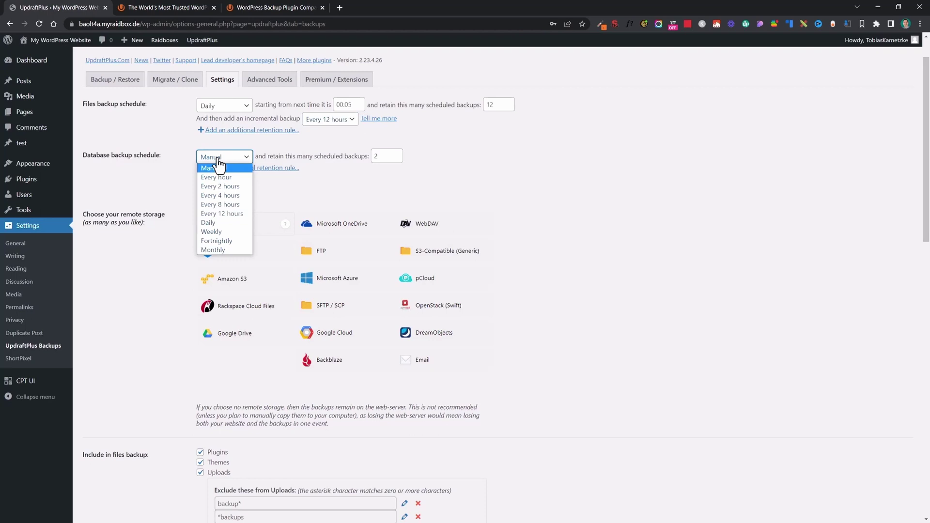
click(222, 203)
double_click(494, 156)
text(4)
click(623, 193)
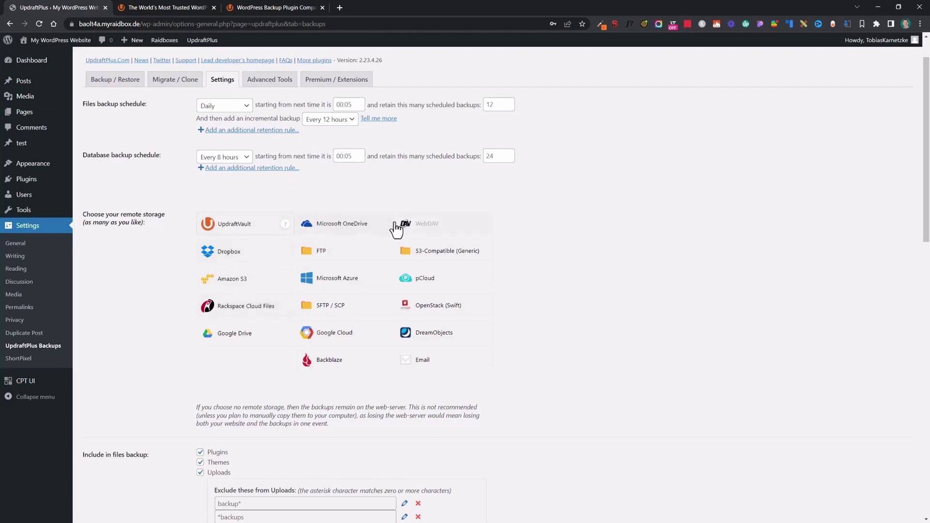
- Choose Amazon S3 as remote storage and exclude index.php from the other-directories backup
click(262, 280)
scroll(252, 312, down, 5)
scroll(252, 311, down, 3)
scroll(133, 261, down, 2)
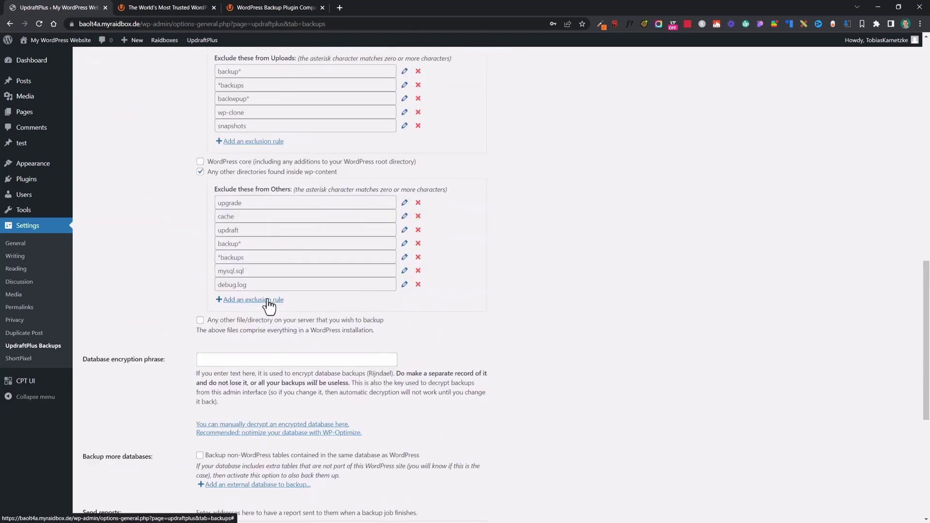
click(253, 299)
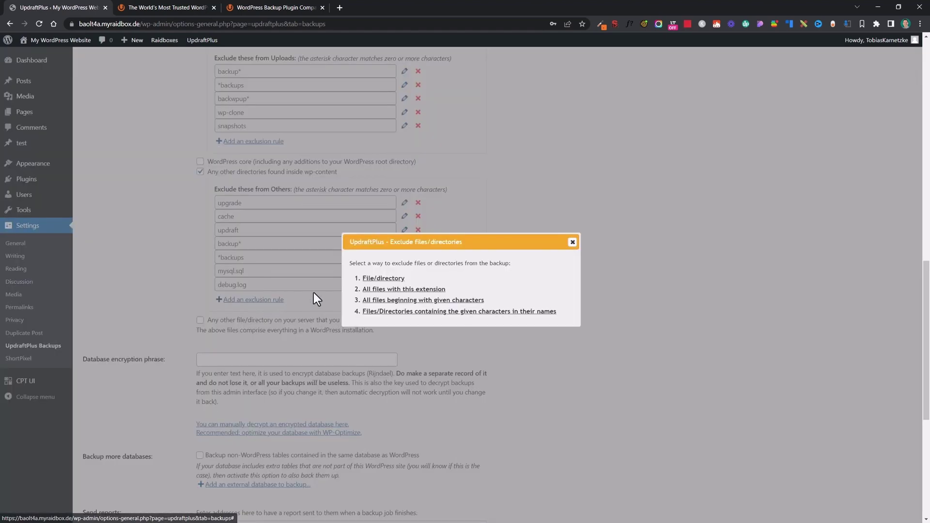
click(386, 268)
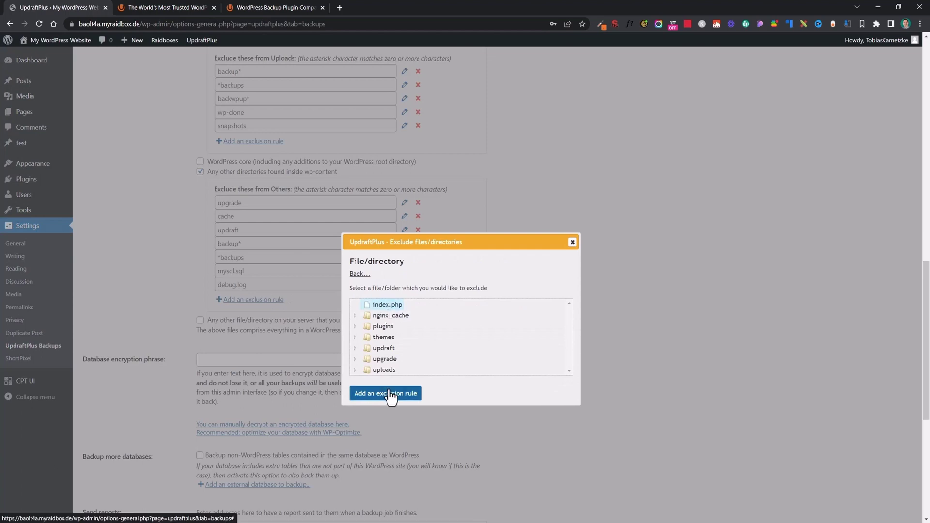
click(386, 393)
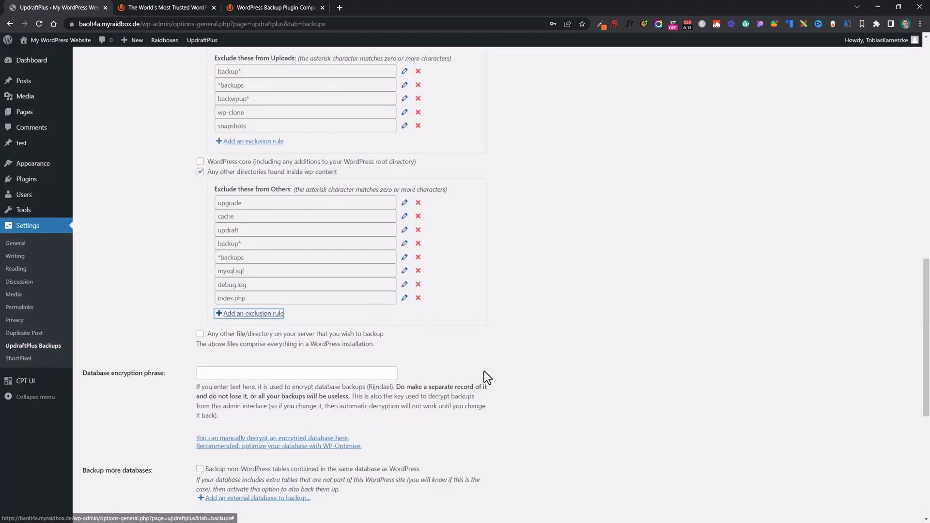